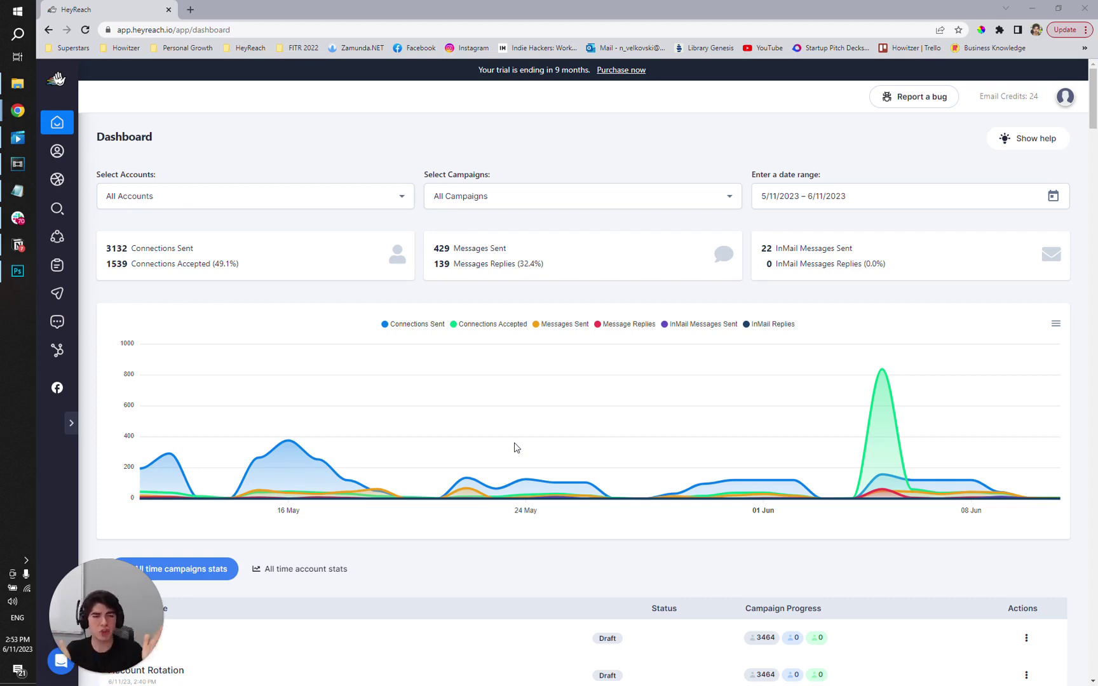
Create a new campaign named 'TestTest' from the Campaigns page
{"action": "left_click", "coordinate": [58, 293]}
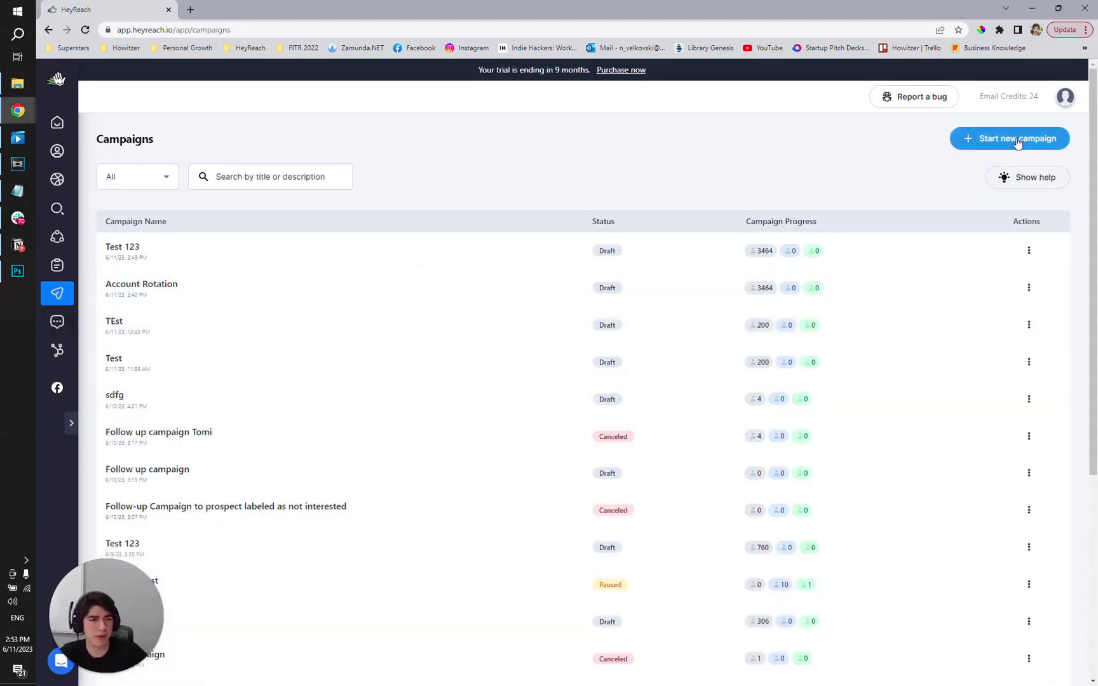
{"action": "left_click", "coordinate": [1010, 138]}
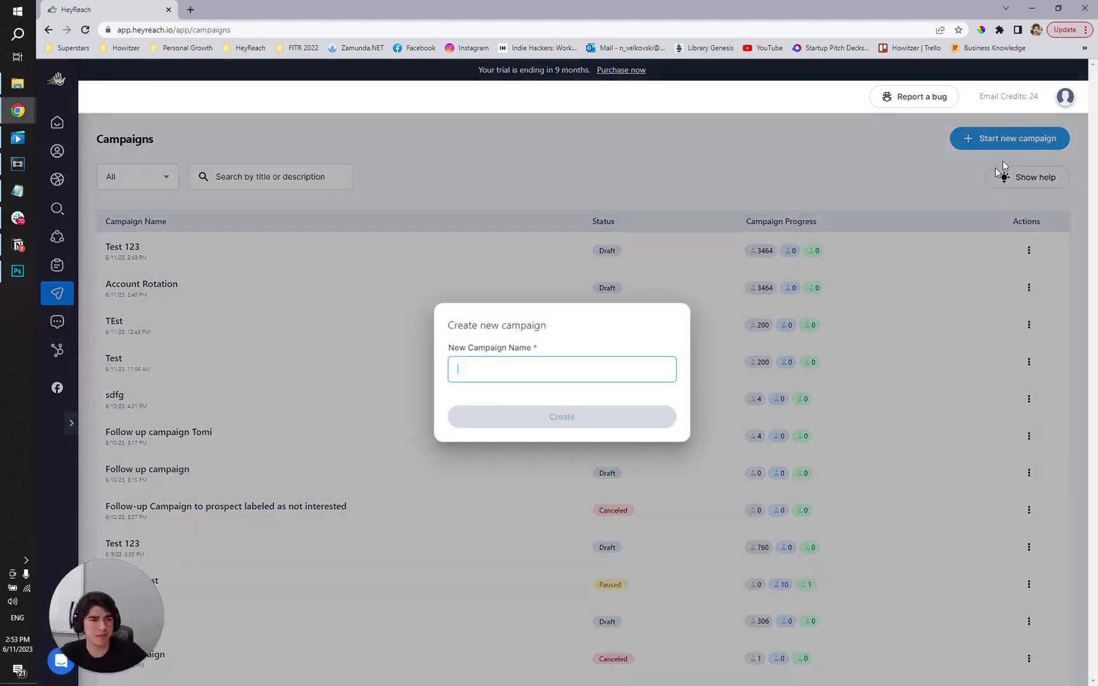
{"action": "type", "text": "TestTest"}
{"action": "left_click", "coordinate": [575, 416]}
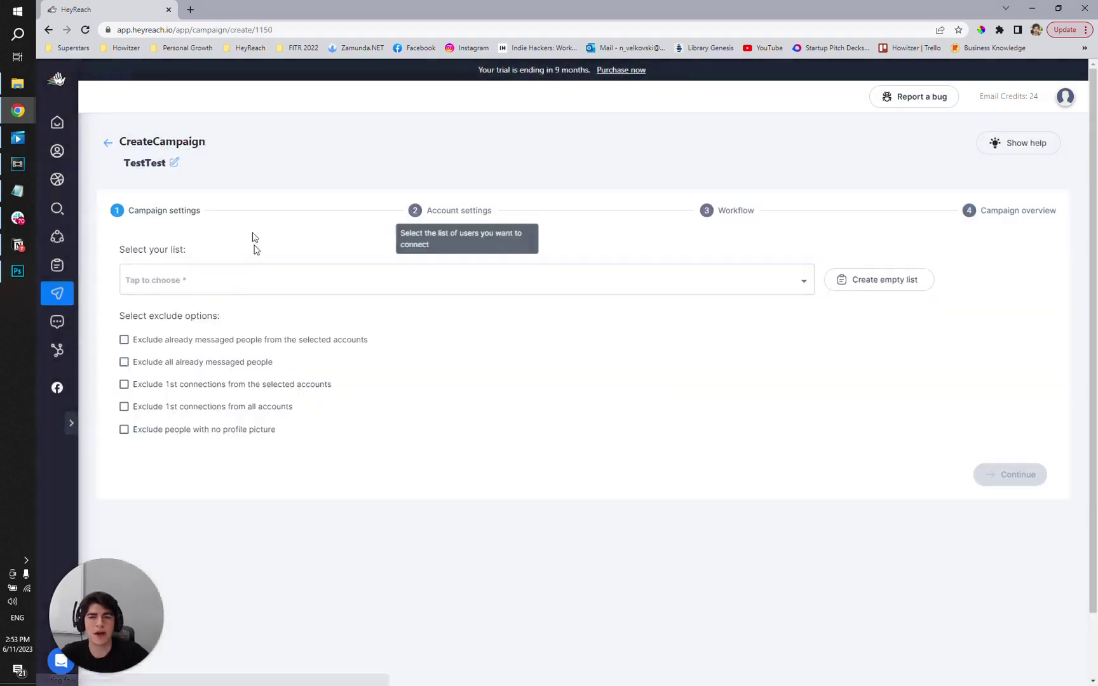
Target the 'CMO group [3464 users]' lead list and continue to account selection
{"action": "left_click", "coordinate": [218, 279]}
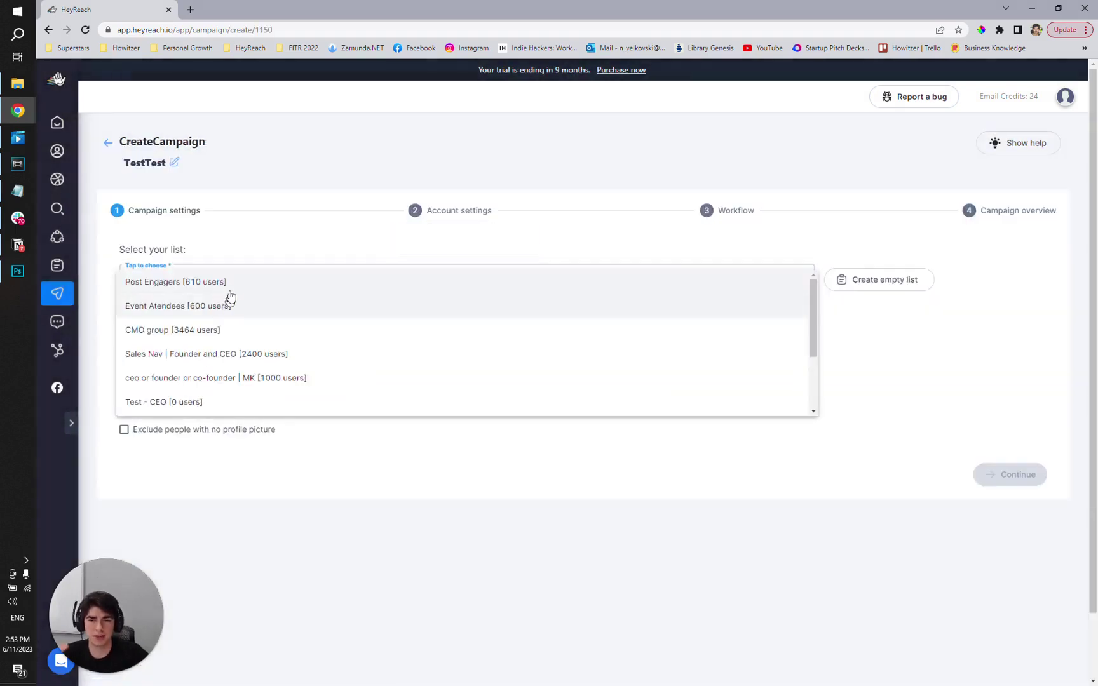
{"action": "left_click", "coordinate": [249, 329]}
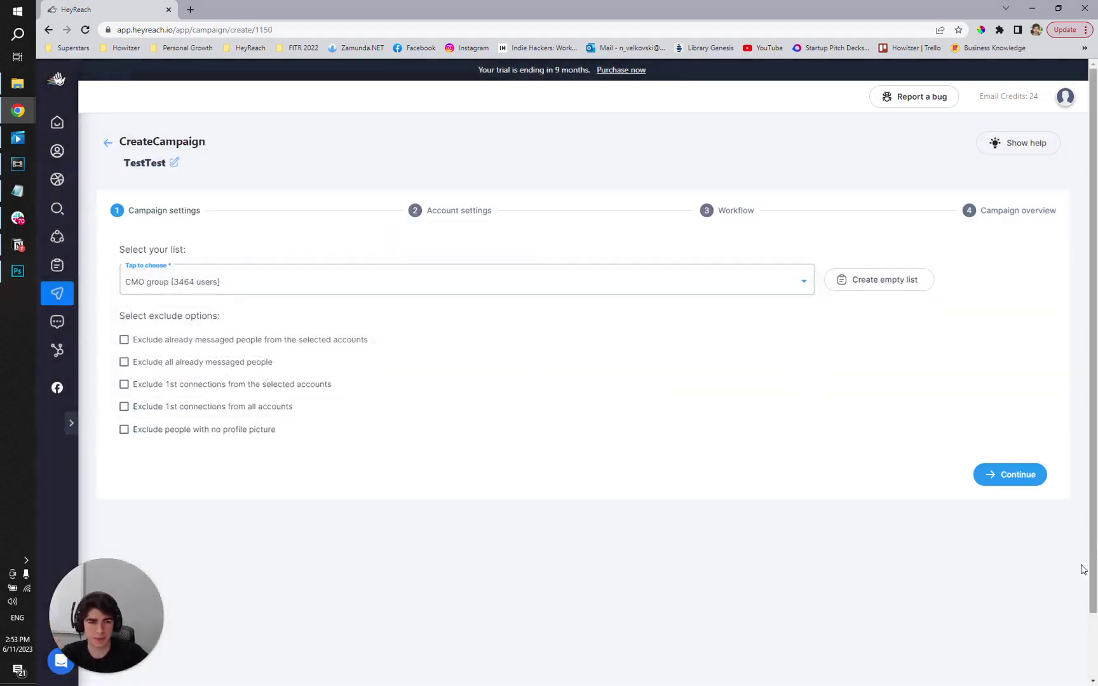
{"action": "left_click", "coordinate": [994, 478]}
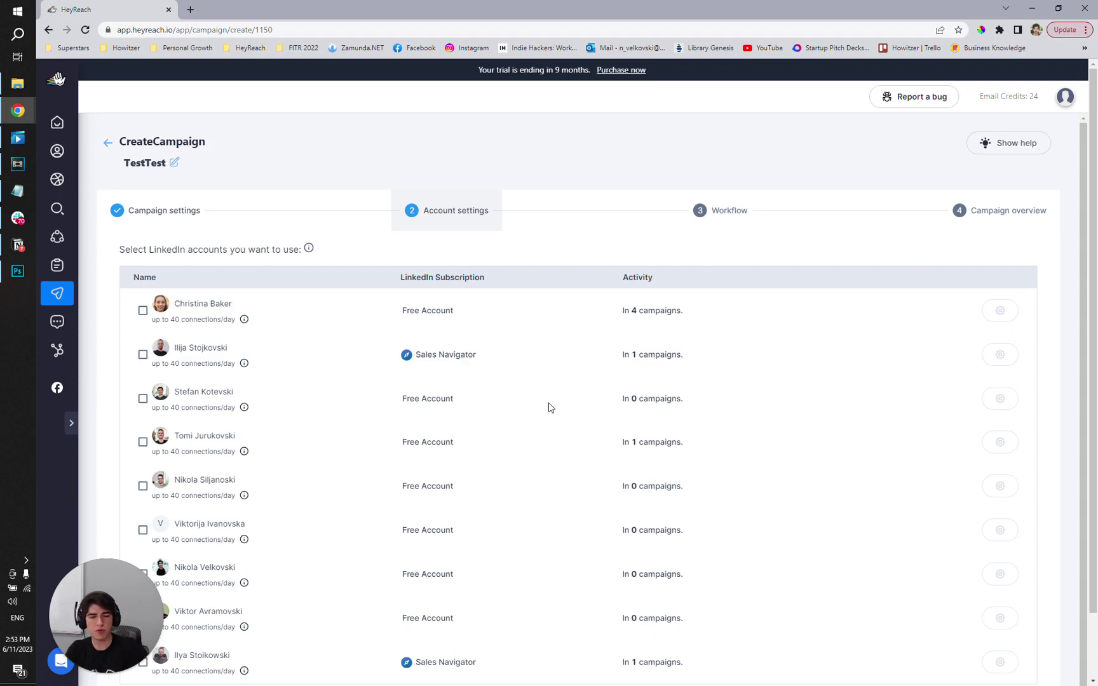
{"action": "scroll", "coordinate": [548, 404], "scroll_direction": "down", "scroll_amount": 1}
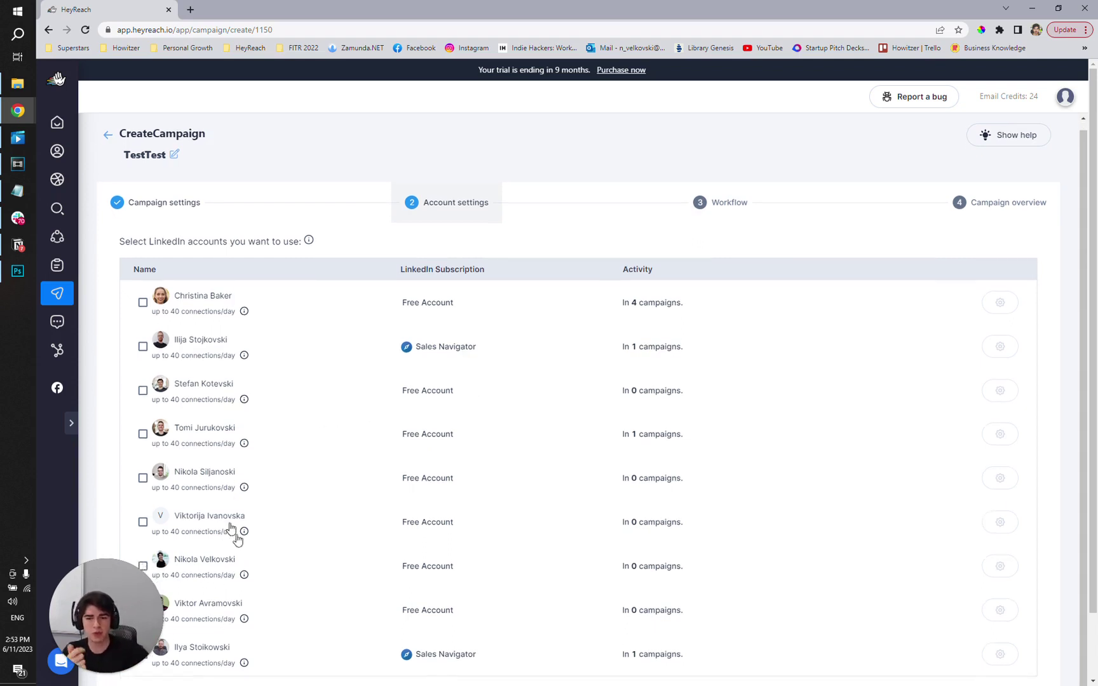
Choose four LinkedIn sender accounts to rotate sending for TestTest
{"action": "left_click", "coordinate": [187, 567]}
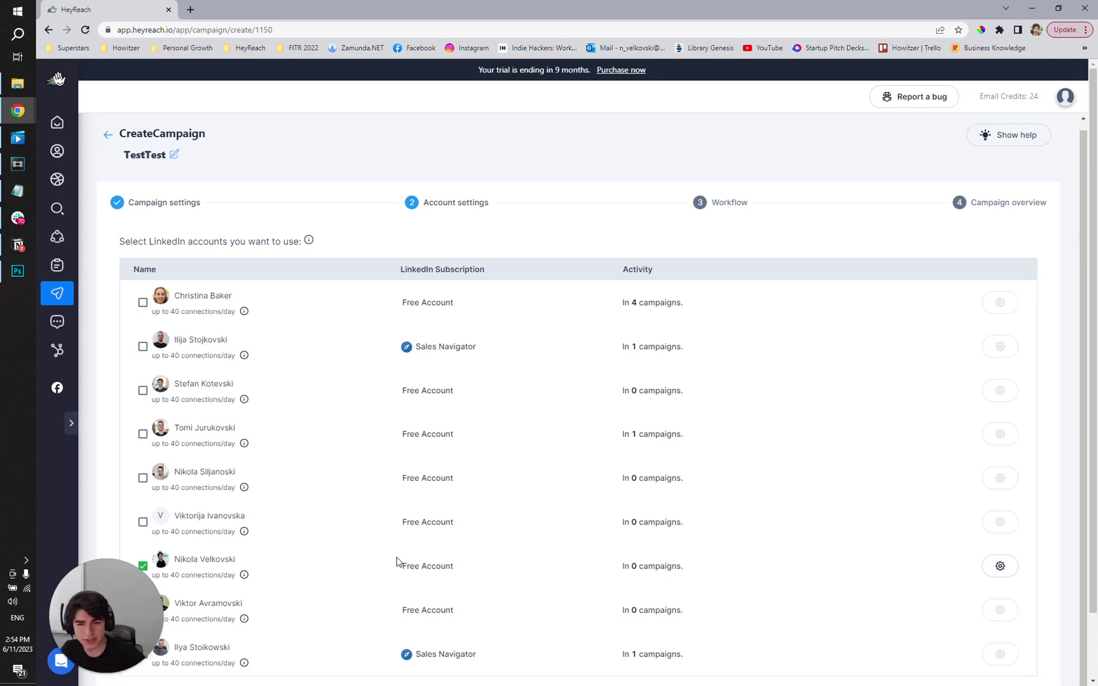
{"action": "scroll", "coordinate": [232, 438], "scroll_direction": "down", "scroll_amount": 2}
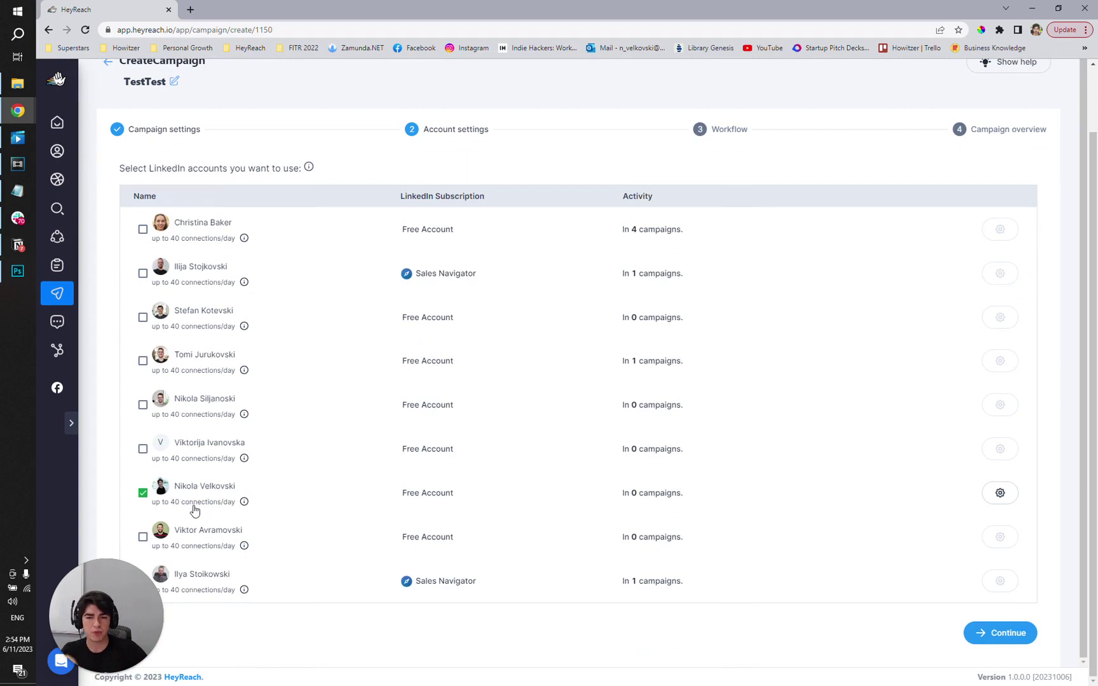
{"action": "left_click", "coordinate": [142, 449]}
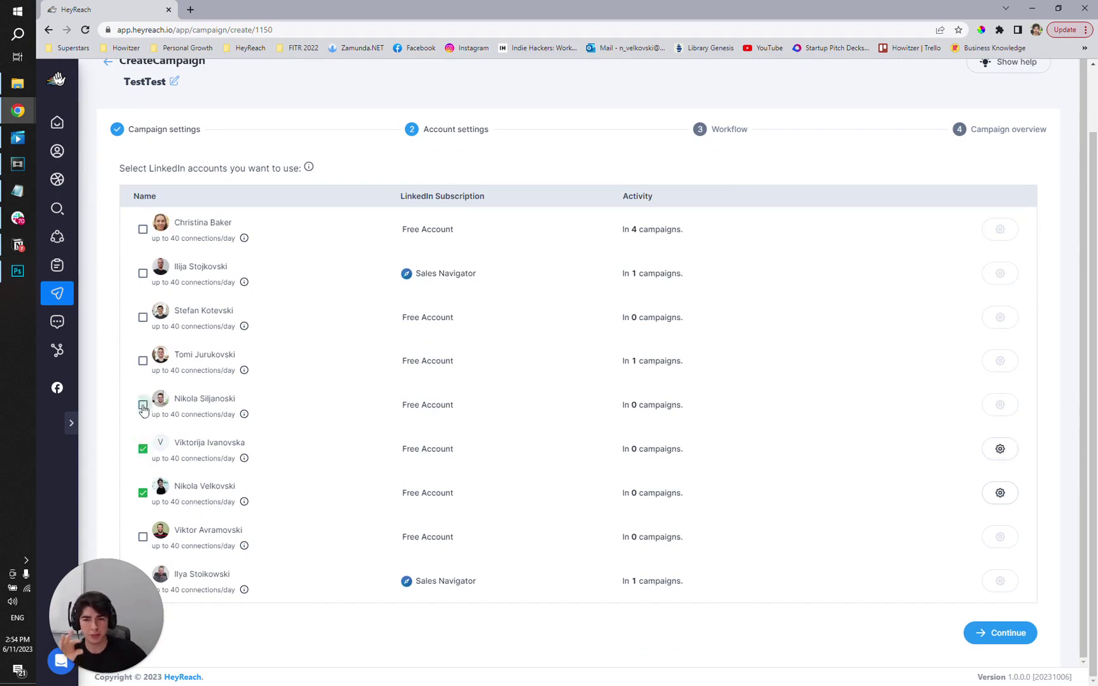
{"action": "left_click", "coordinate": [142, 405]}
{"action": "left_click", "coordinate": [143, 360]}
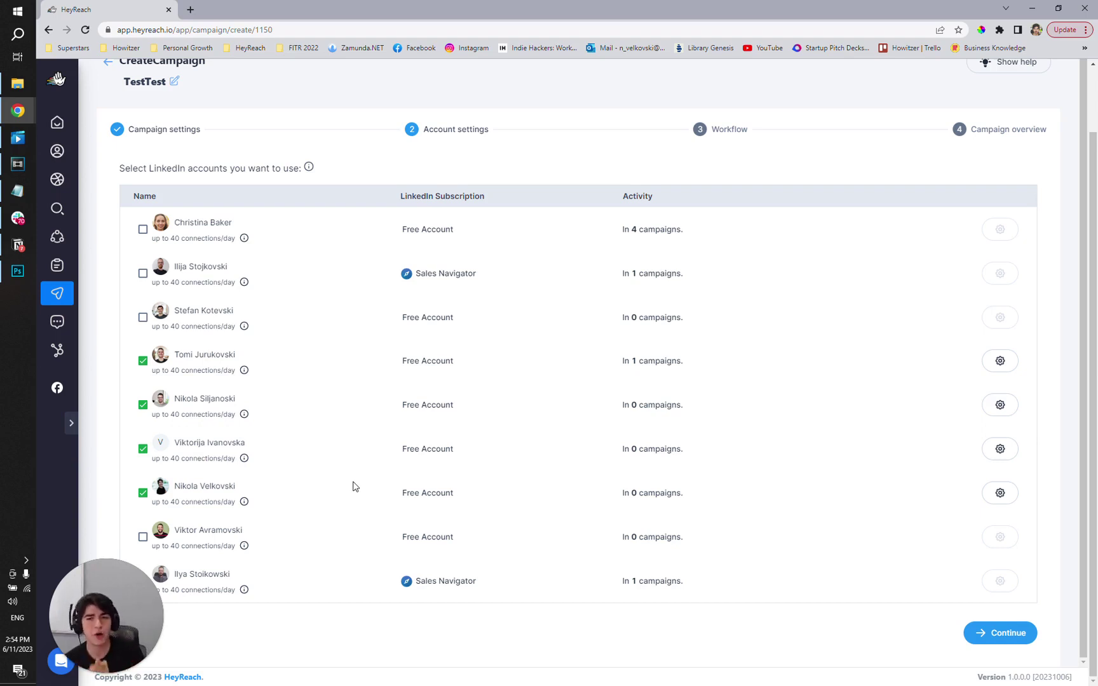
Make the workflow's first action a Send connection request and save its message
{"action": "left_click", "coordinate": [1001, 634]}
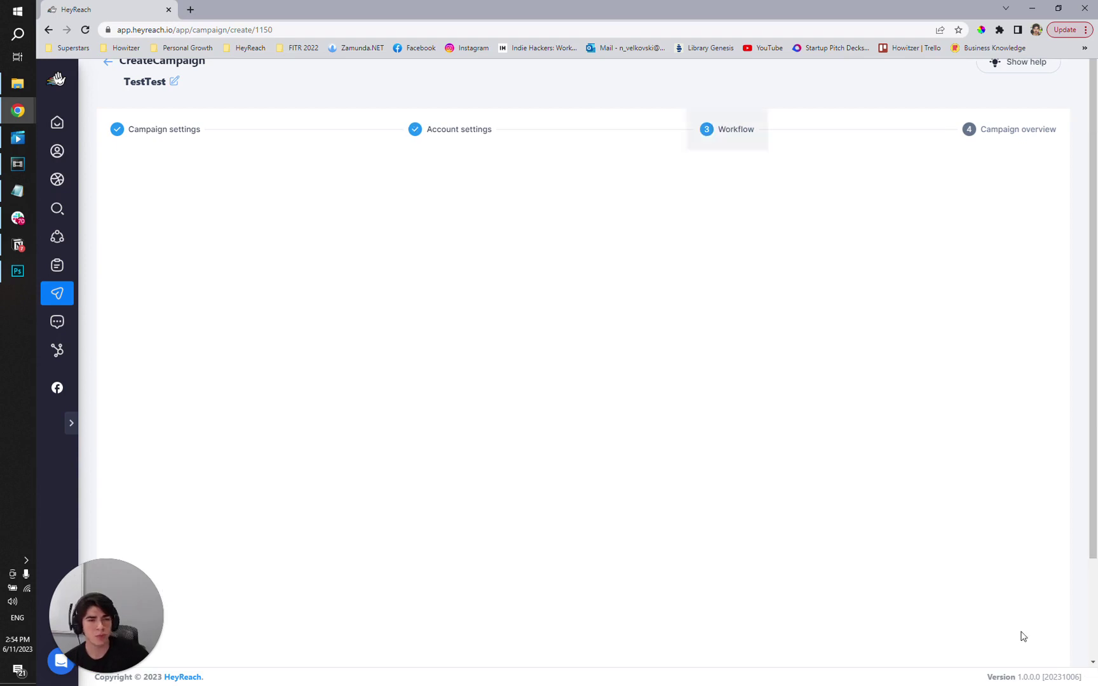
{"action": "left_click", "coordinate": [609, 220]}
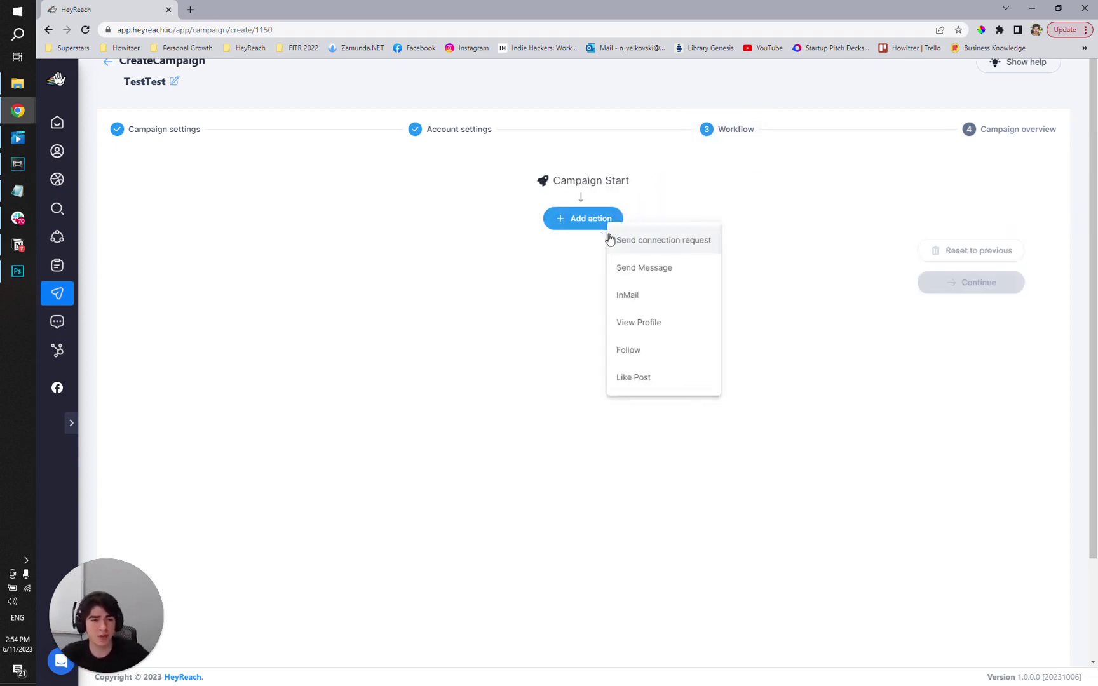
{"action": "left_click", "coordinate": [663, 240]}
{"action": "type", "text": "asdasd"}
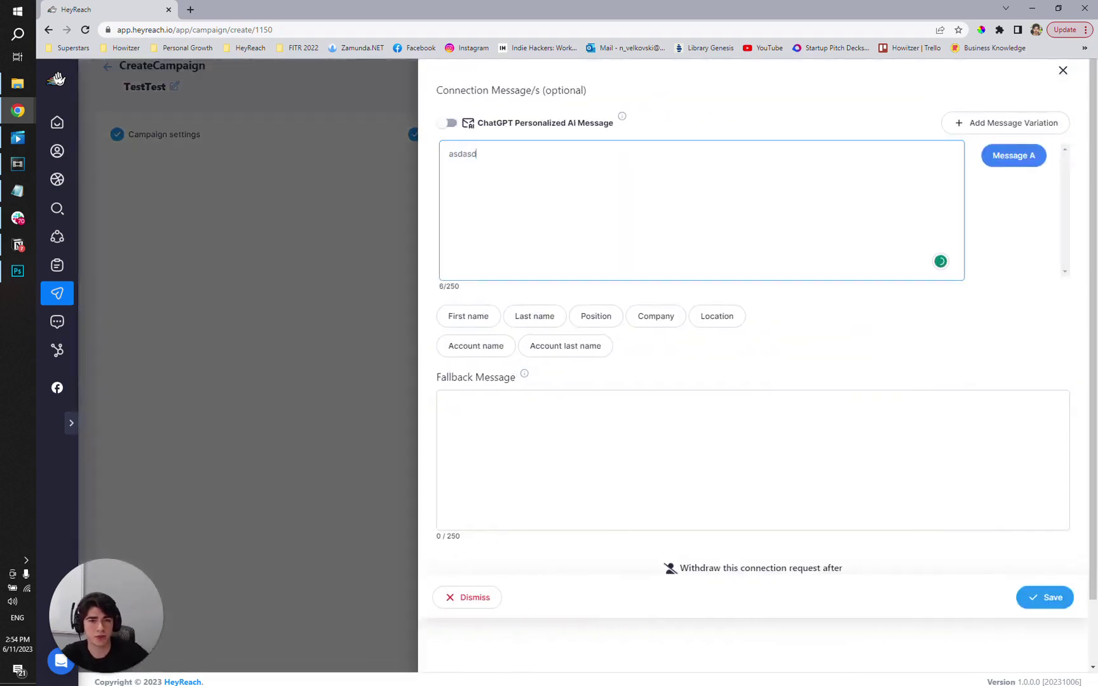
{"action": "left_click", "coordinate": [1045, 597]}
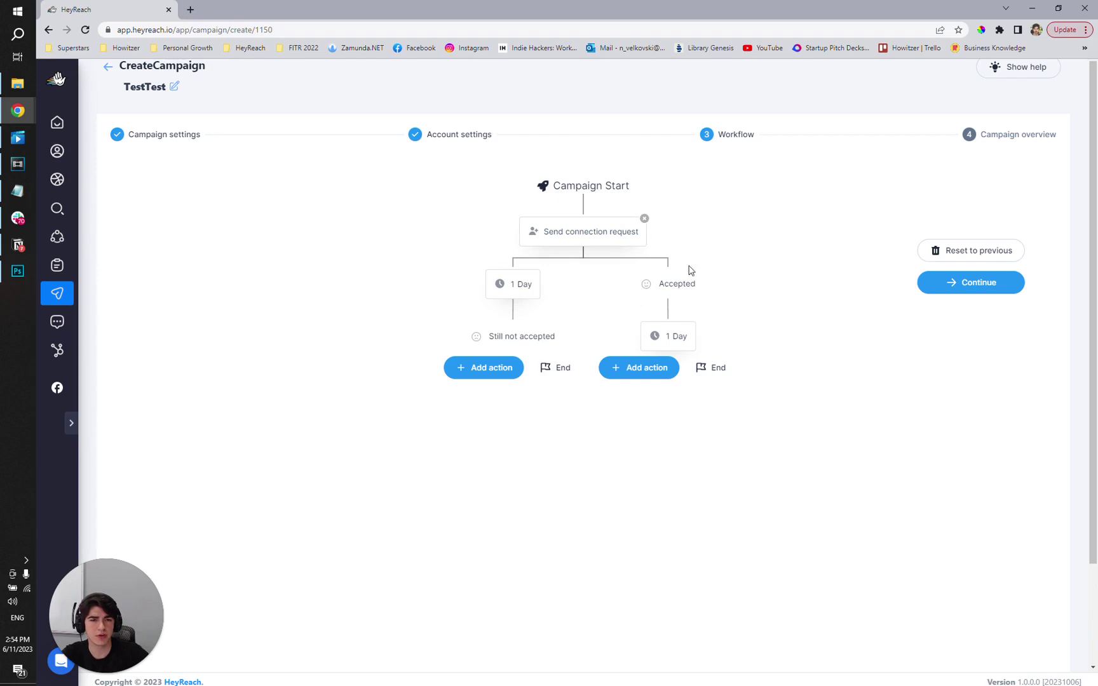
Add a Like Post action under 'Still not accepted', save it, and continue to the overview
{"action": "left_click", "coordinate": [646, 367]}
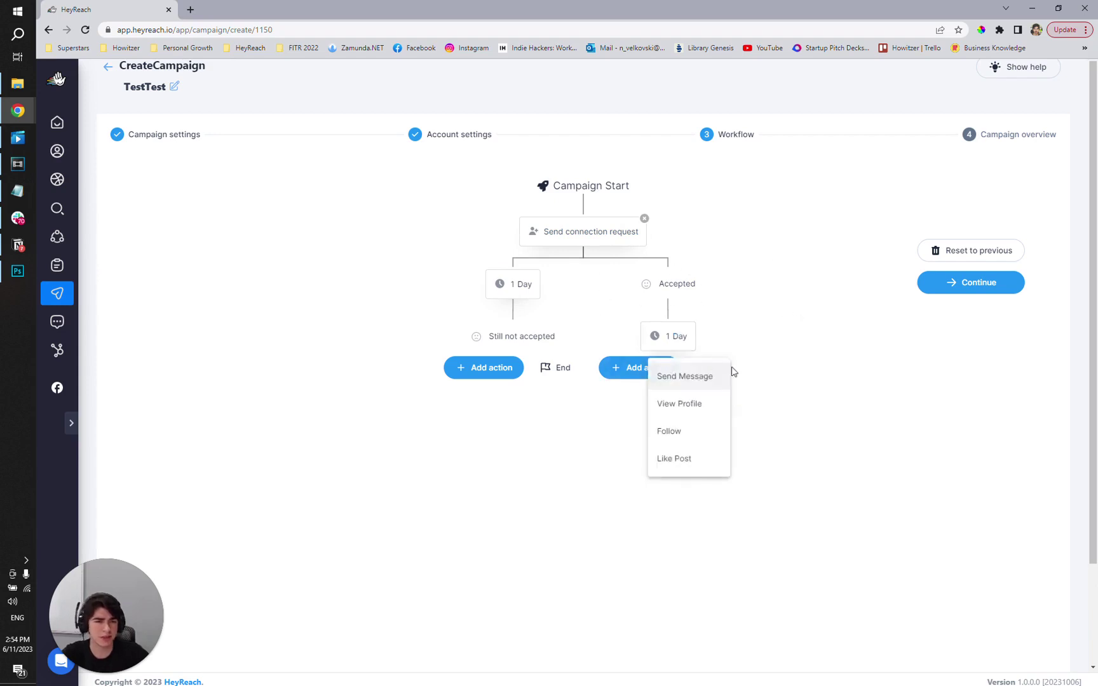
{"action": "left_click", "coordinate": [608, 377]}
{"action": "left_click", "coordinate": [498, 368]}
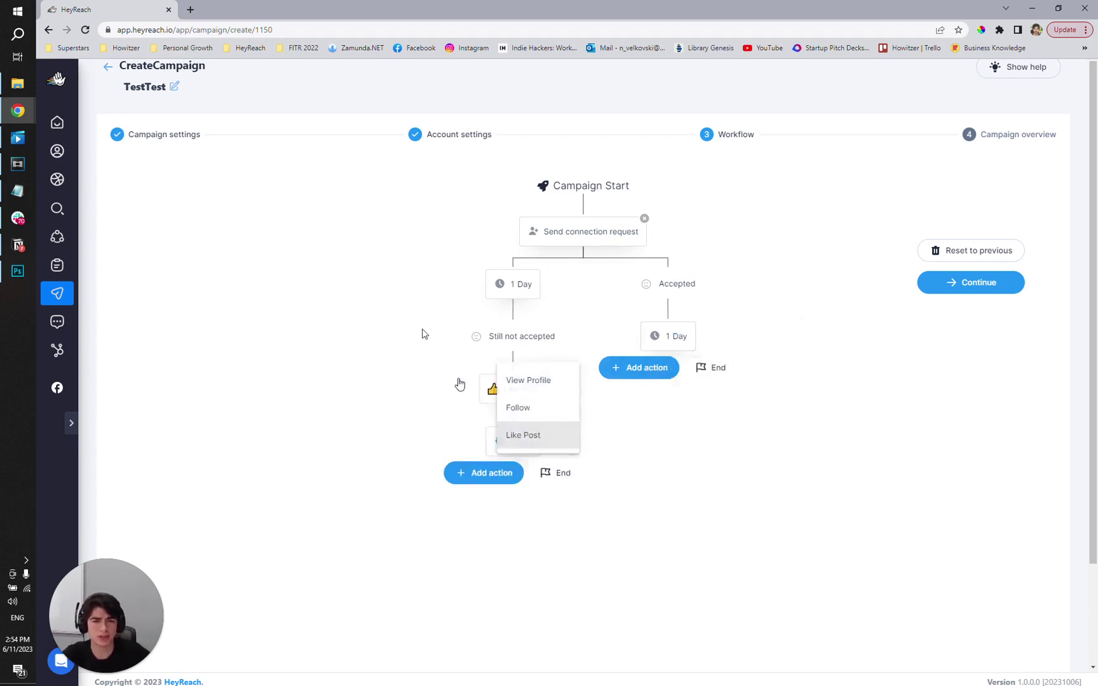
{"action": "left_click", "coordinate": [523, 435]}
{"action": "left_click", "coordinate": [519, 391]}
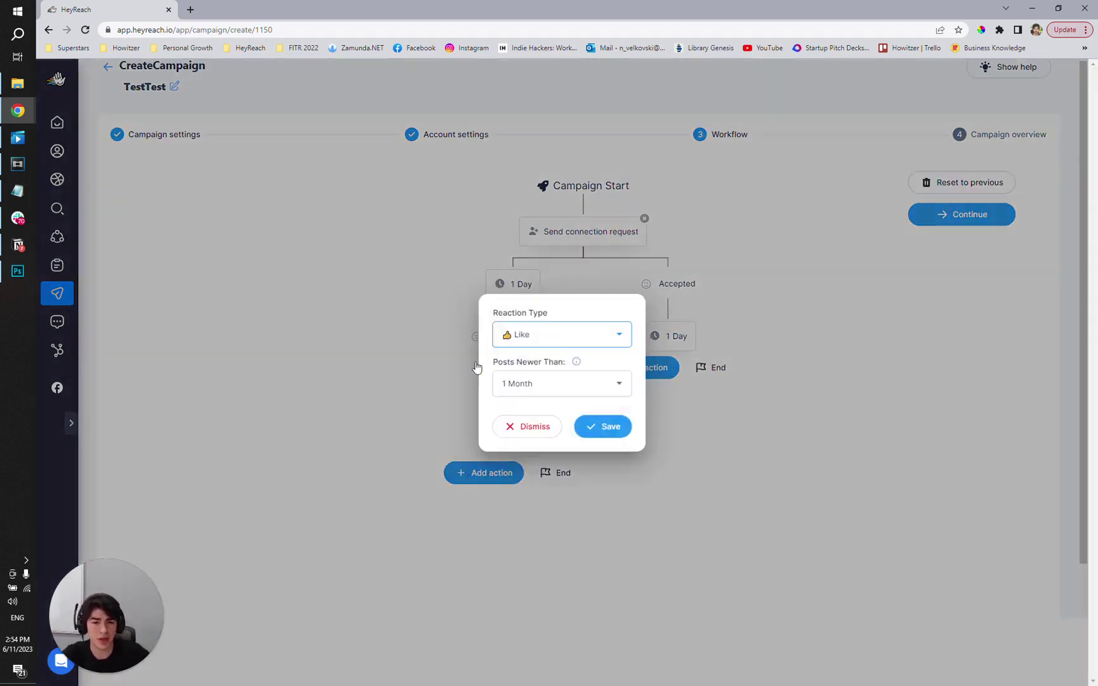
{"action": "left_click", "coordinate": [610, 427]}
{"action": "left_click", "coordinate": [969, 284]}
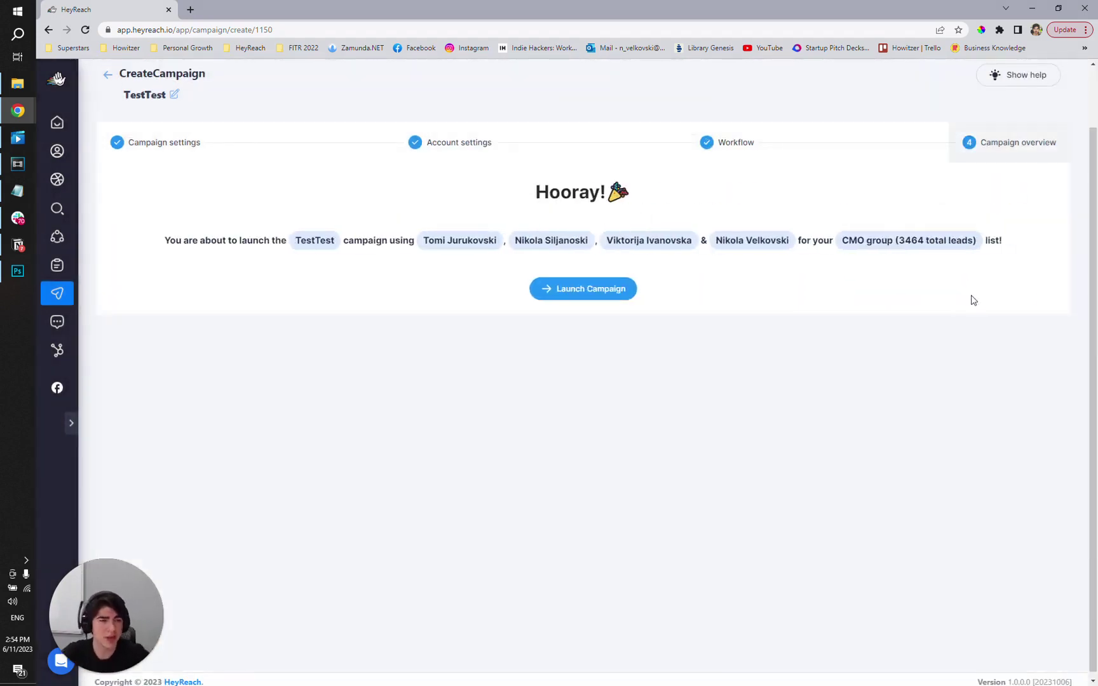
{"action": "left_click_drag", "start_coordinate": [898, 240], "coordinate": [967, 240]}
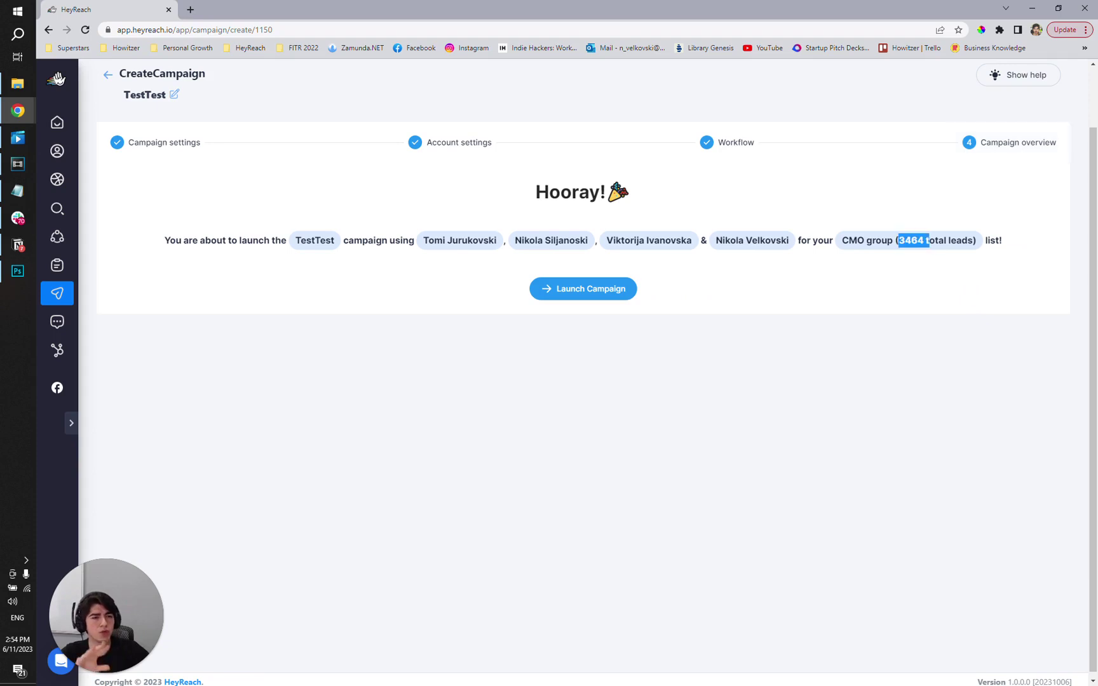
{"action": "left_click", "coordinate": [969, 242]}
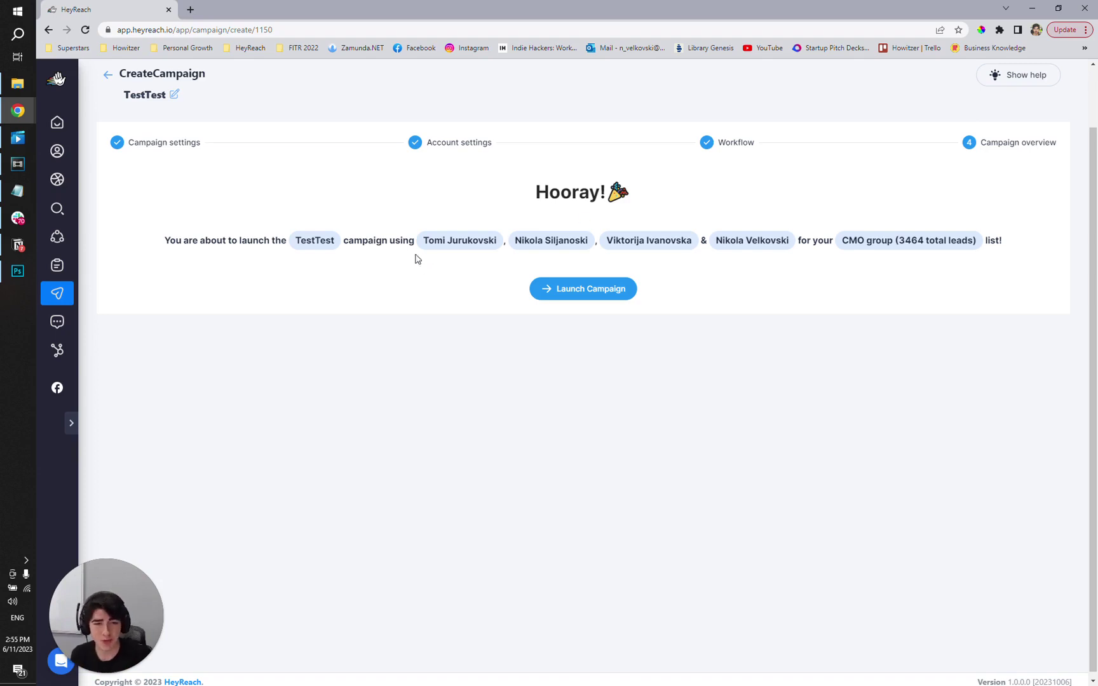
Filter the unified inbox to conversations from four chosen sender accounts
{"action": "left_click", "coordinate": [57, 321]}
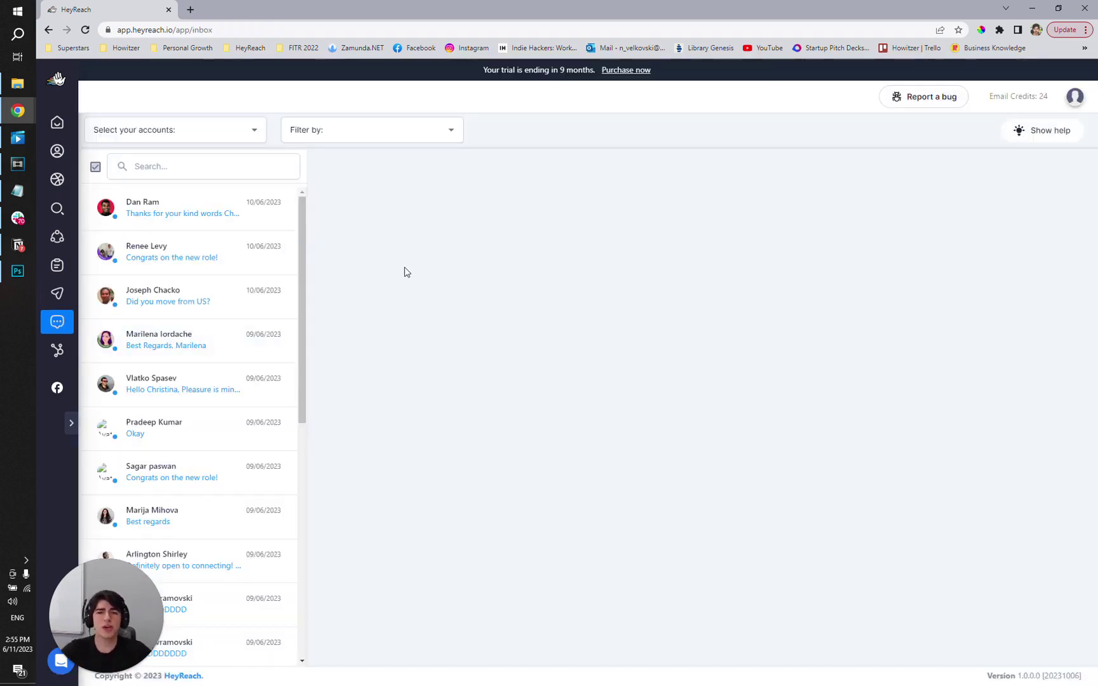
{"action": "left_click", "coordinate": [232, 129]}
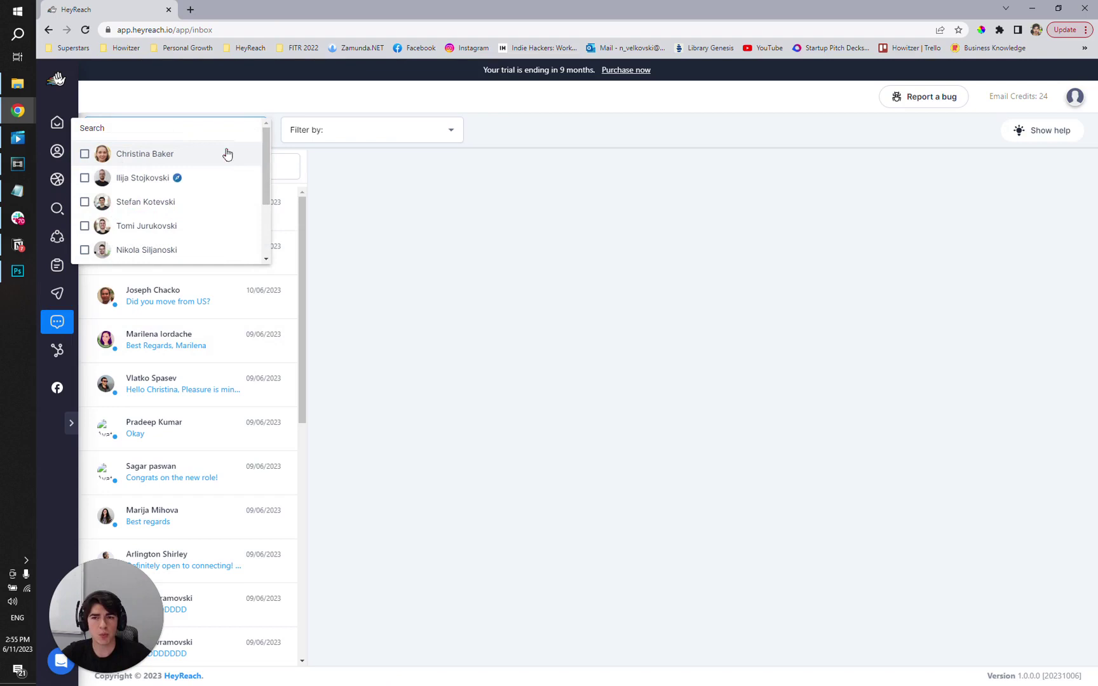
{"action": "scroll", "coordinate": [224, 225], "scroll_direction": "down", "scroll_amount": 3}
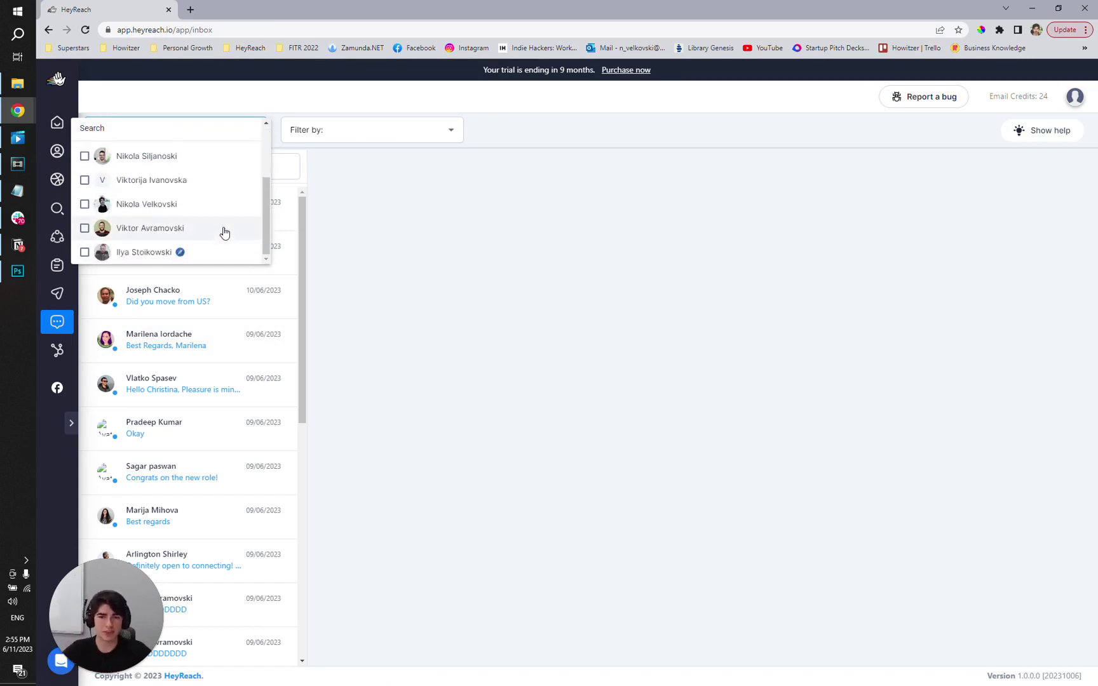
{"action": "left_click", "coordinate": [193, 204]}
{"action": "left_click", "coordinate": [150, 228]}
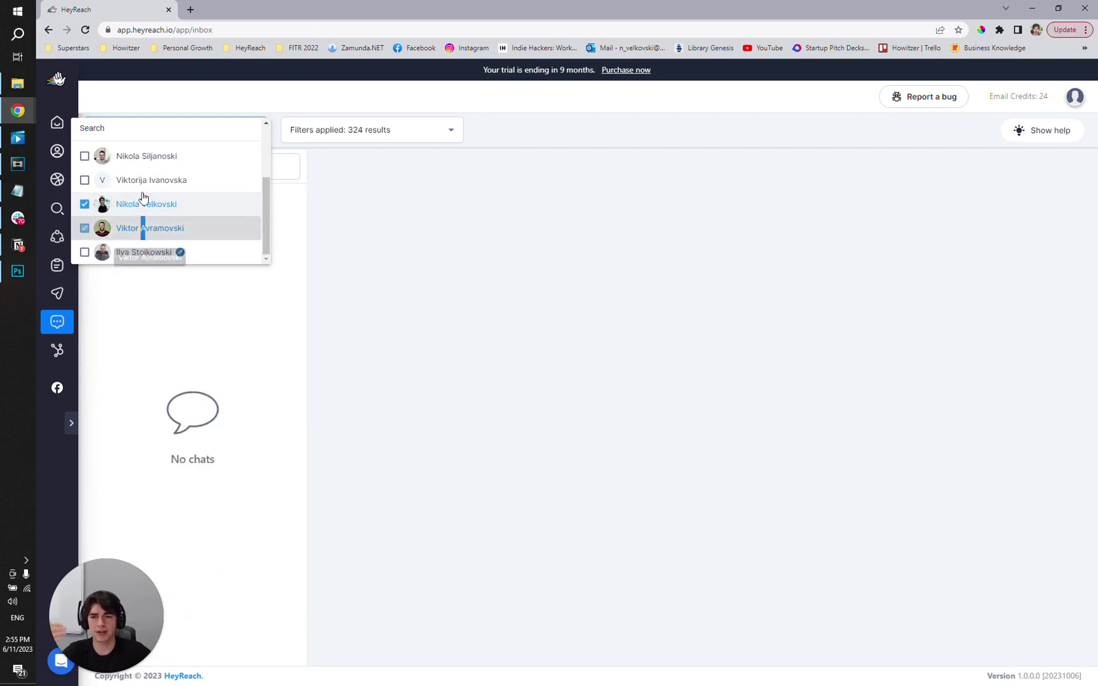
{"action": "left_click", "coordinate": [151, 181]}
{"action": "left_click", "coordinate": [375, 246]}
Apply the 'Awaiting Reply' conversation filter, leaving campaigns and tags unfiltered
{"action": "left_click", "coordinate": [348, 130]}
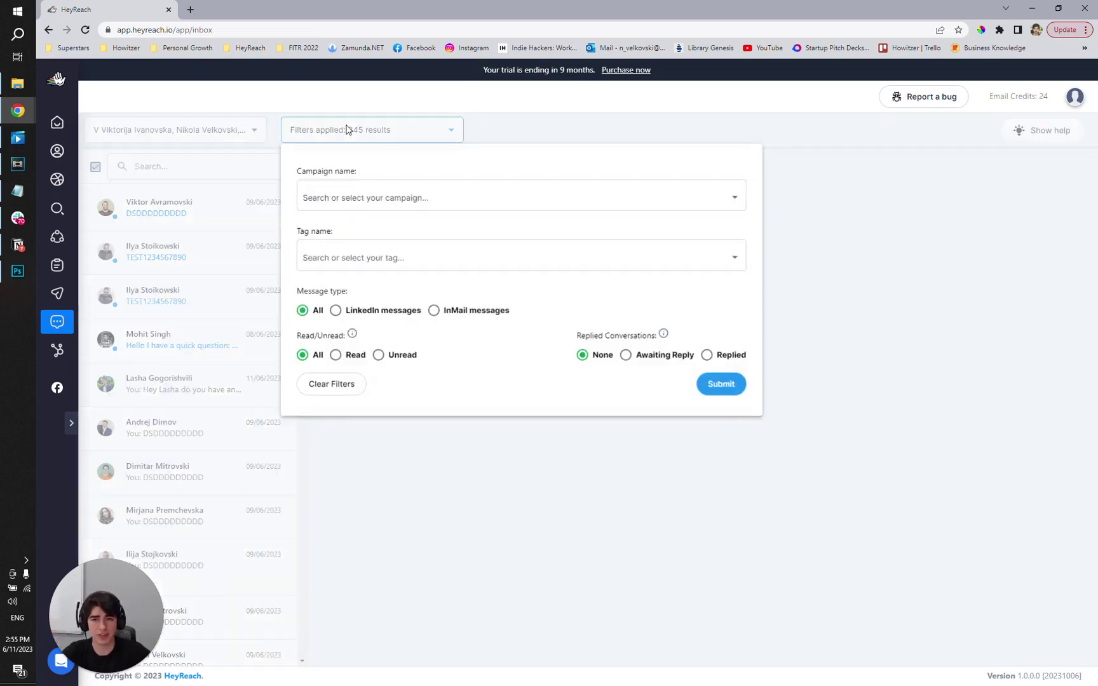
{"action": "left_click", "coordinate": [369, 198]}
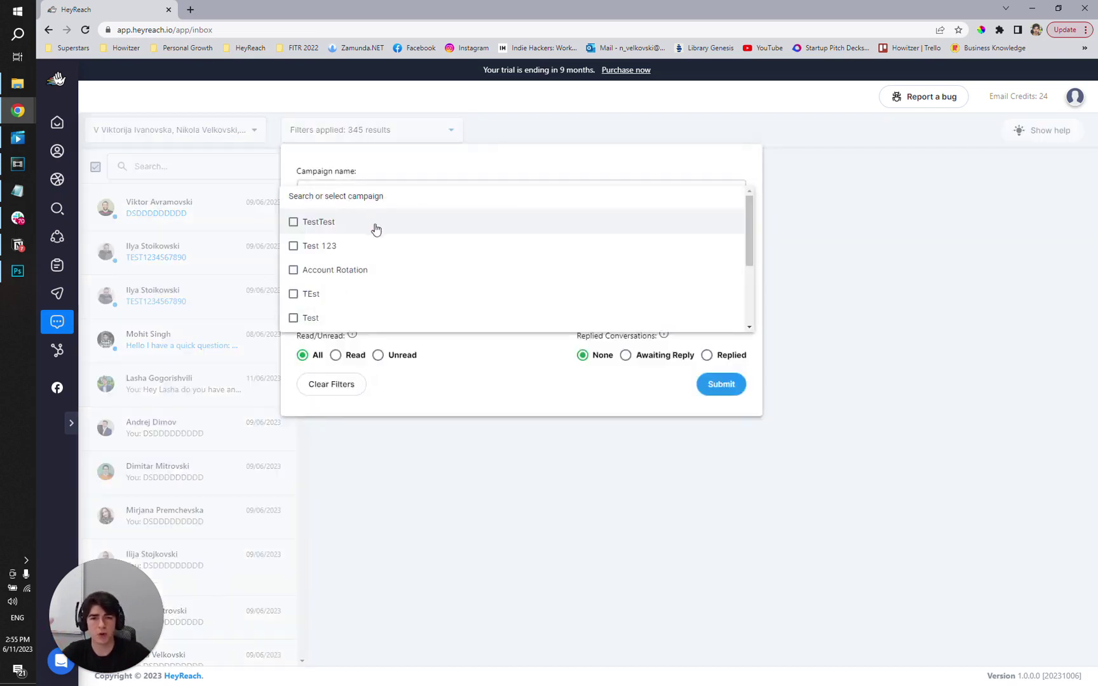
{"action": "left_click", "coordinate": [437, 150]}
{"action": "left_click", "coordinate": [382, 258]}
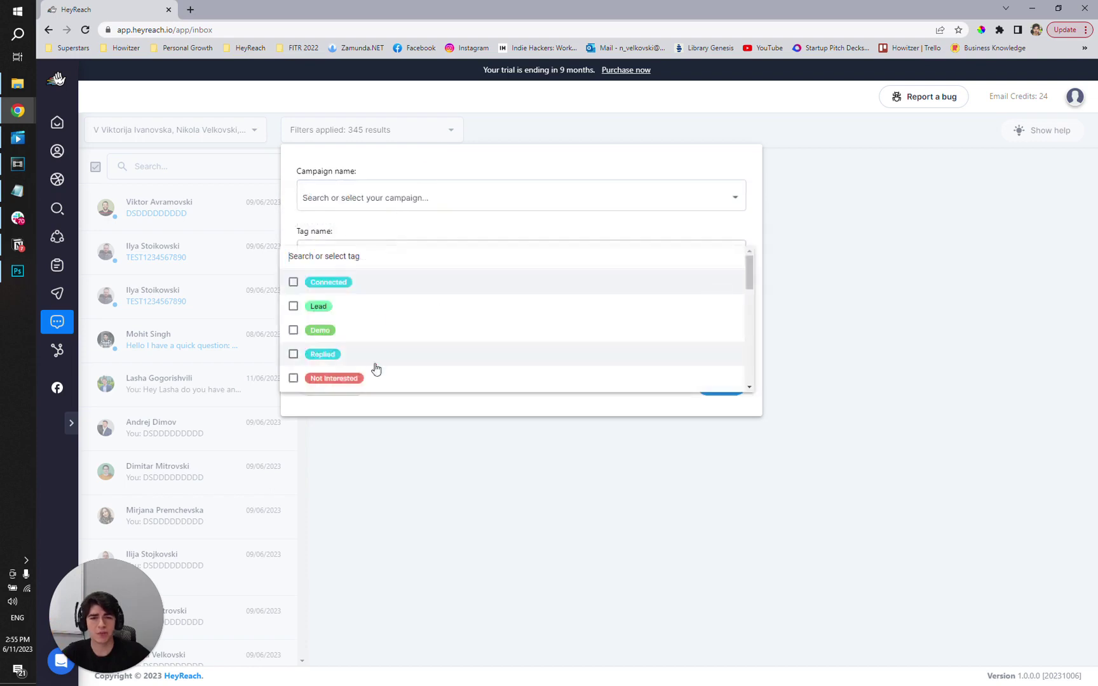
{"action": "left_click", "coordinate": [480, 163]}
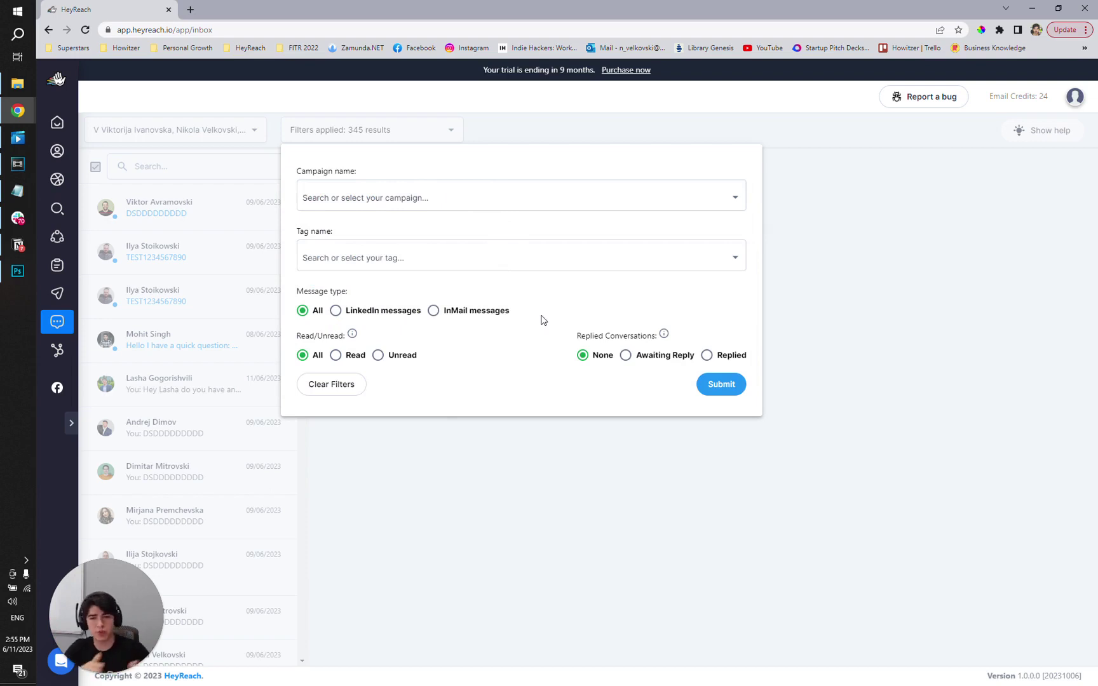
{"action": "left_click", "coordinate": [625, 355]}
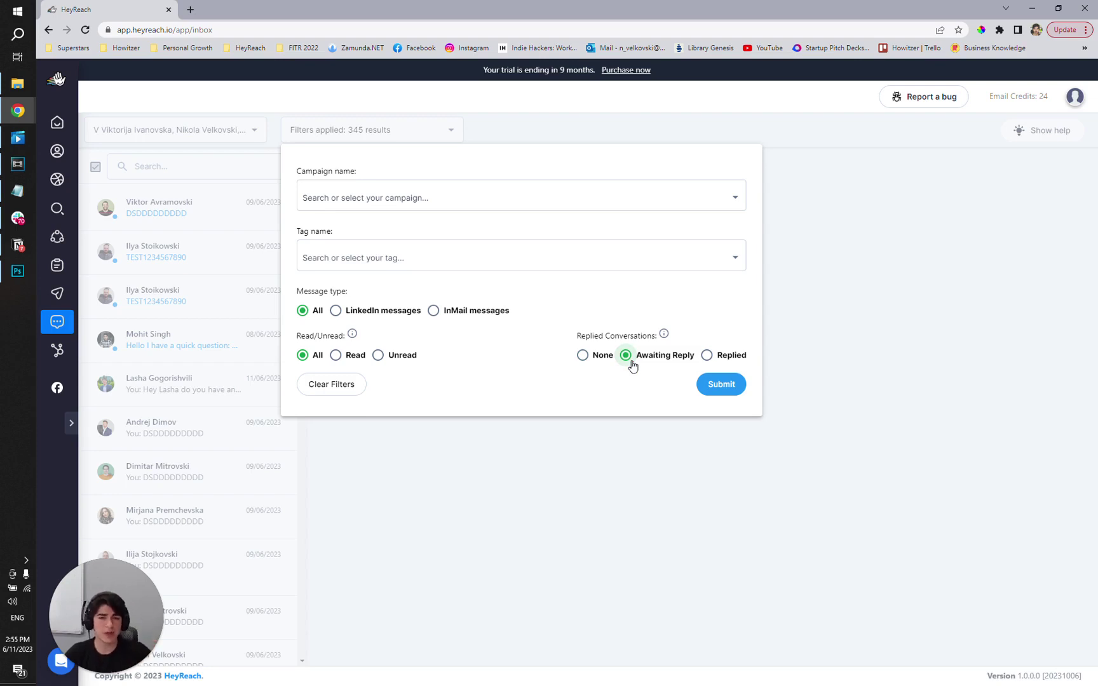
{"action": "left_click", "coordinate": [721, 383]}
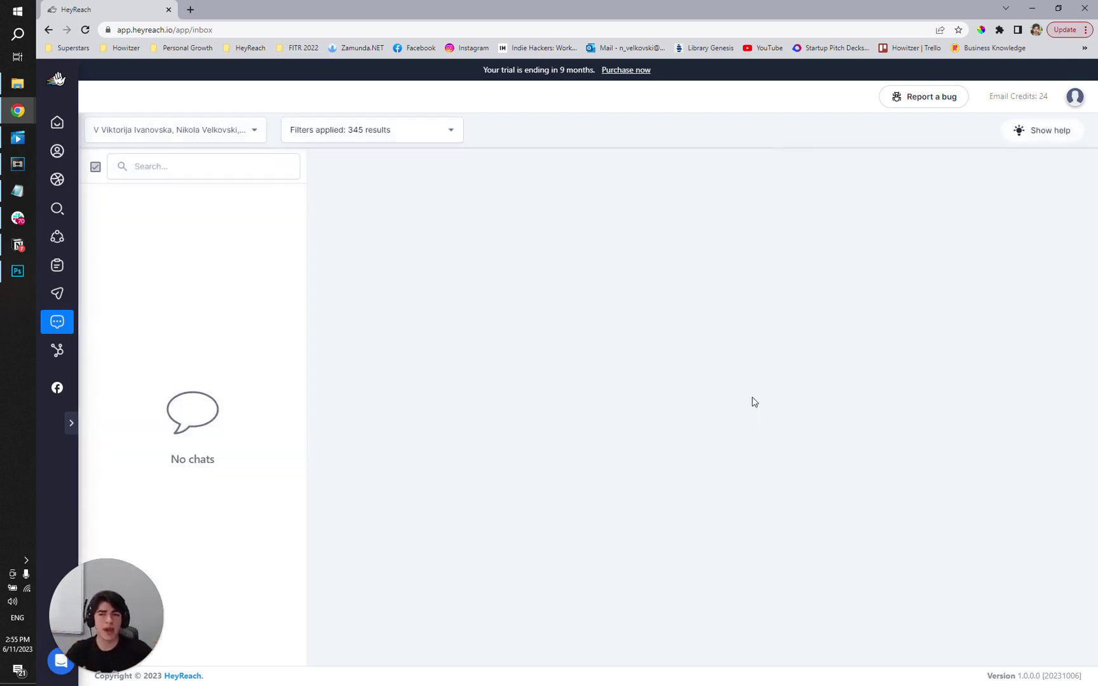